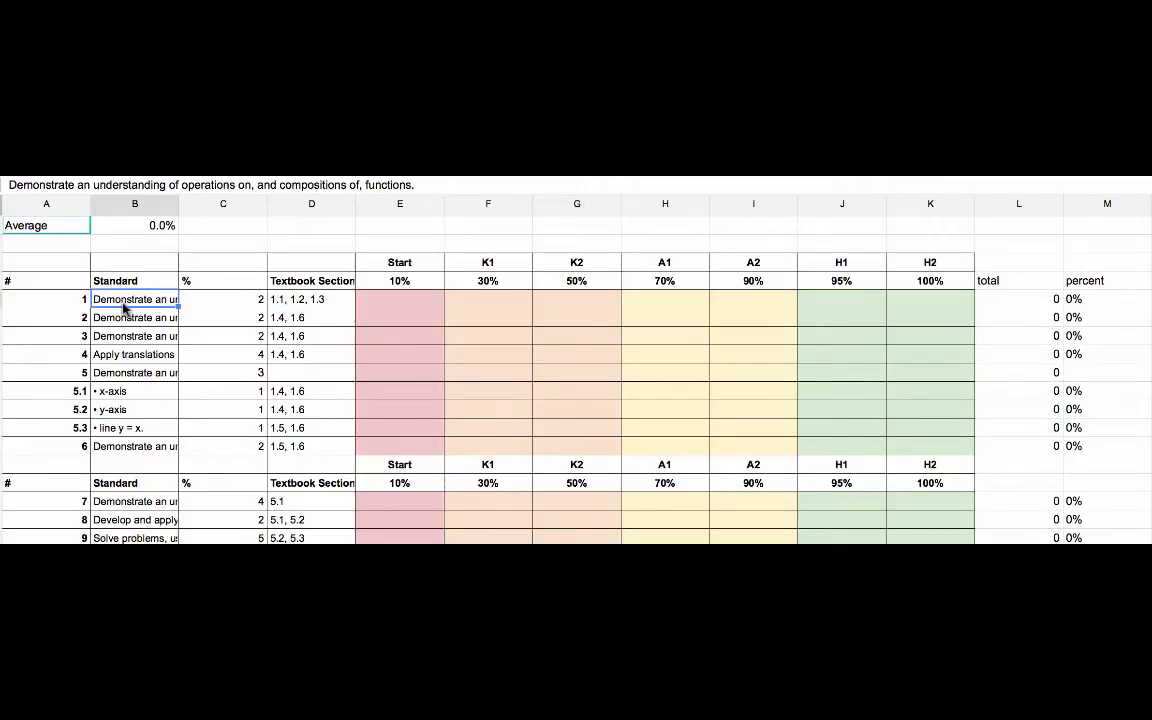
- Enter 1 for standard 1 in each level from Start (10%) through A2 (90%)
click(72, 300)
click(110, 299)
click(226, 302)
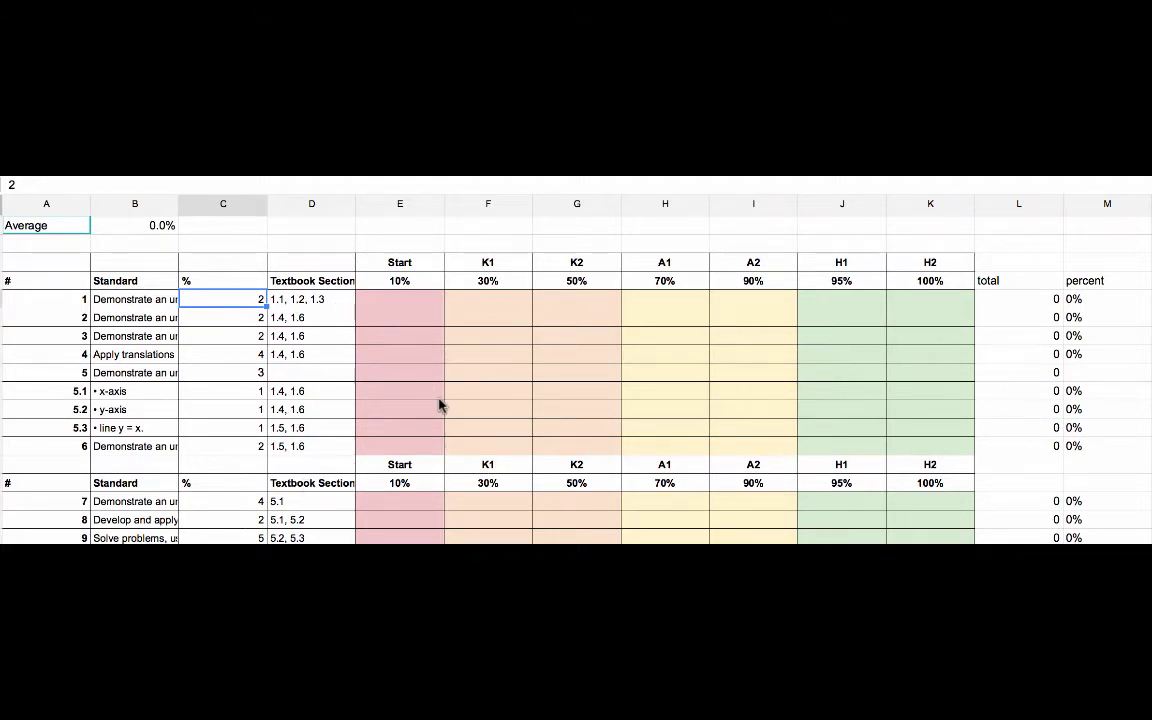
click(414, 305)
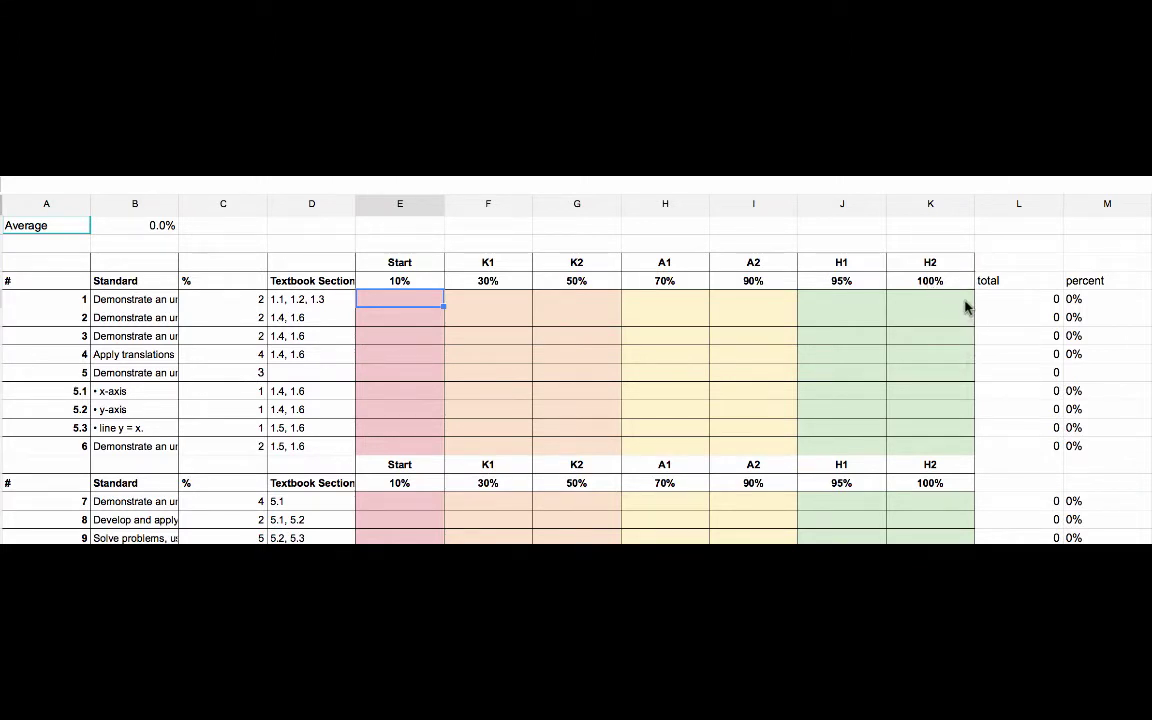
text(1)
key(Tab)
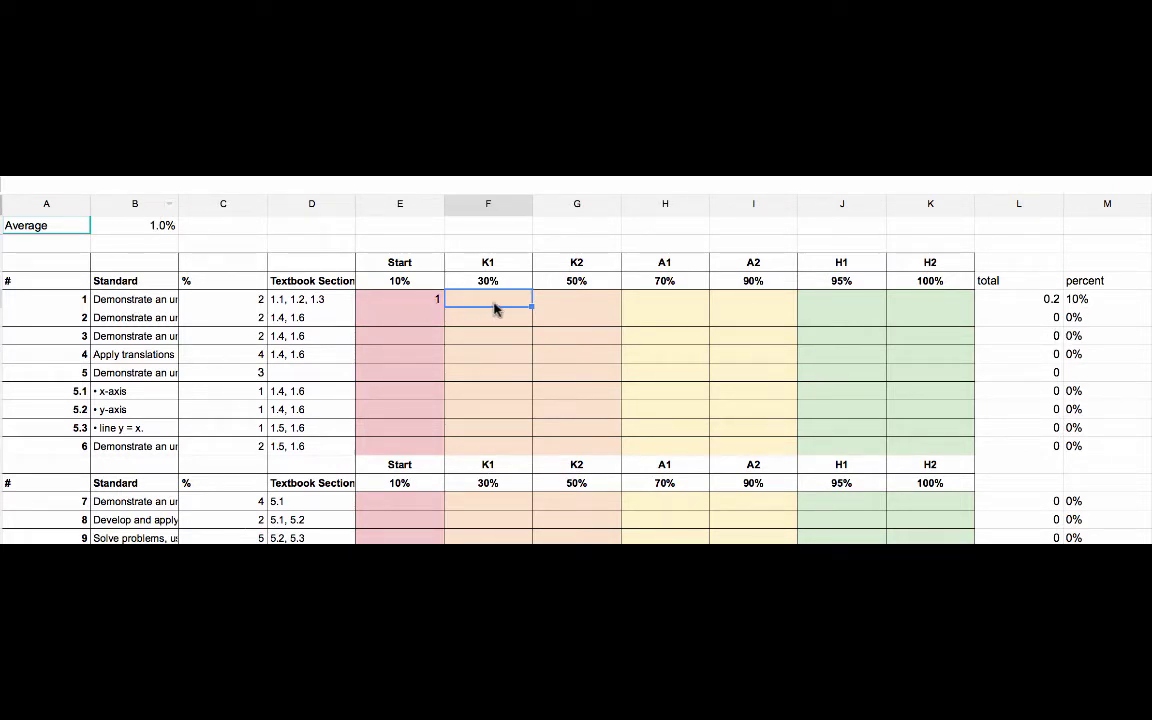
text(1)
key(Tab)
text(1)
key(Tab)
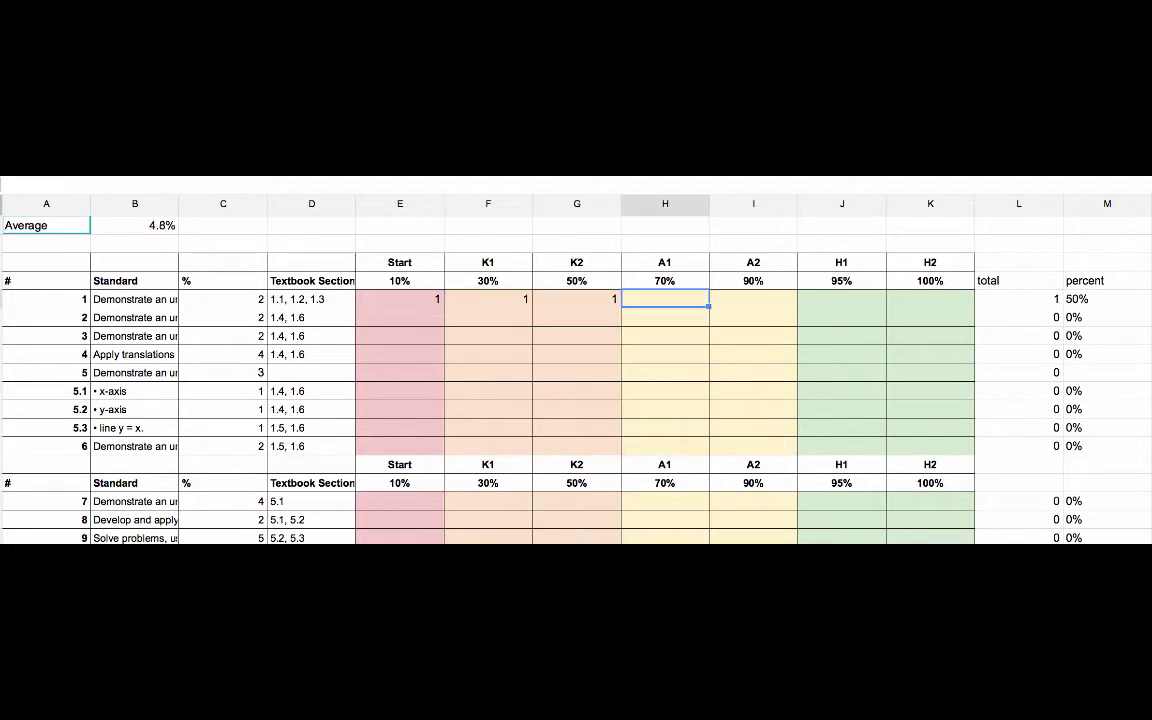
text(1)
key(Tab)
text(1)
key(Tab)
- Fill standard 2's levels from A2 (90%) back to Start (10%) with 1 in each cell
key(Down)
key(Left)
text(1)
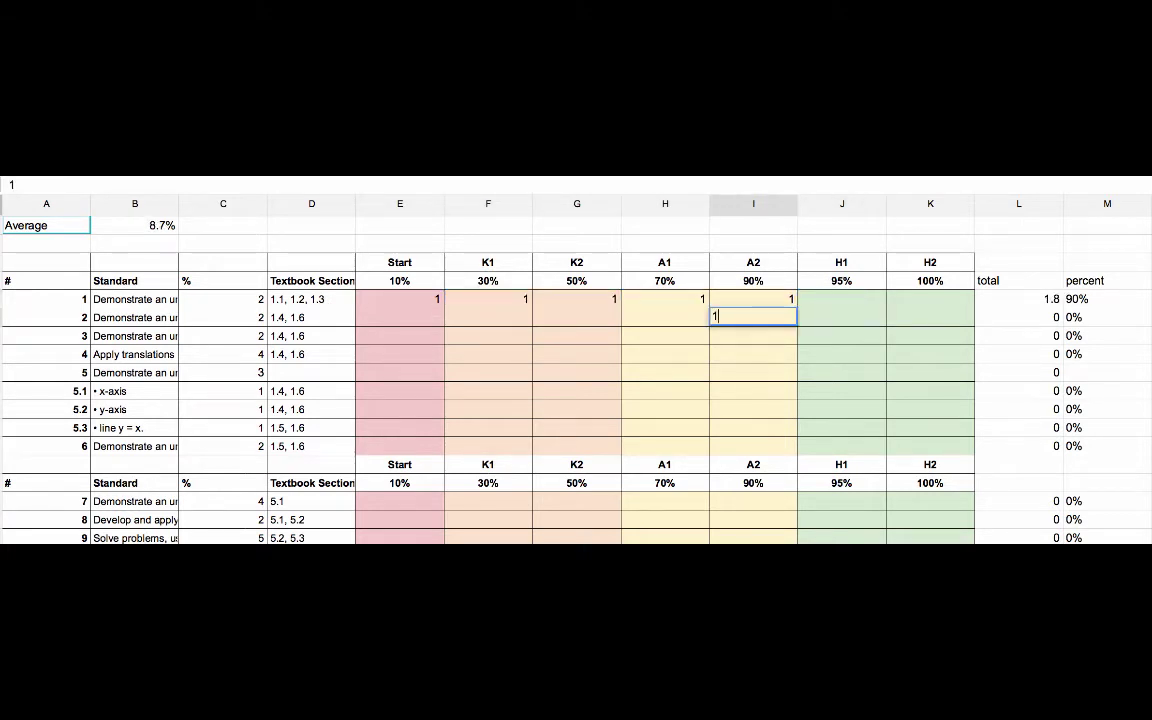
key(Left)
text(1)
key(Left)
text(1)
key(Left)
text(1)
key(Left)
text(1)
key(Tab)
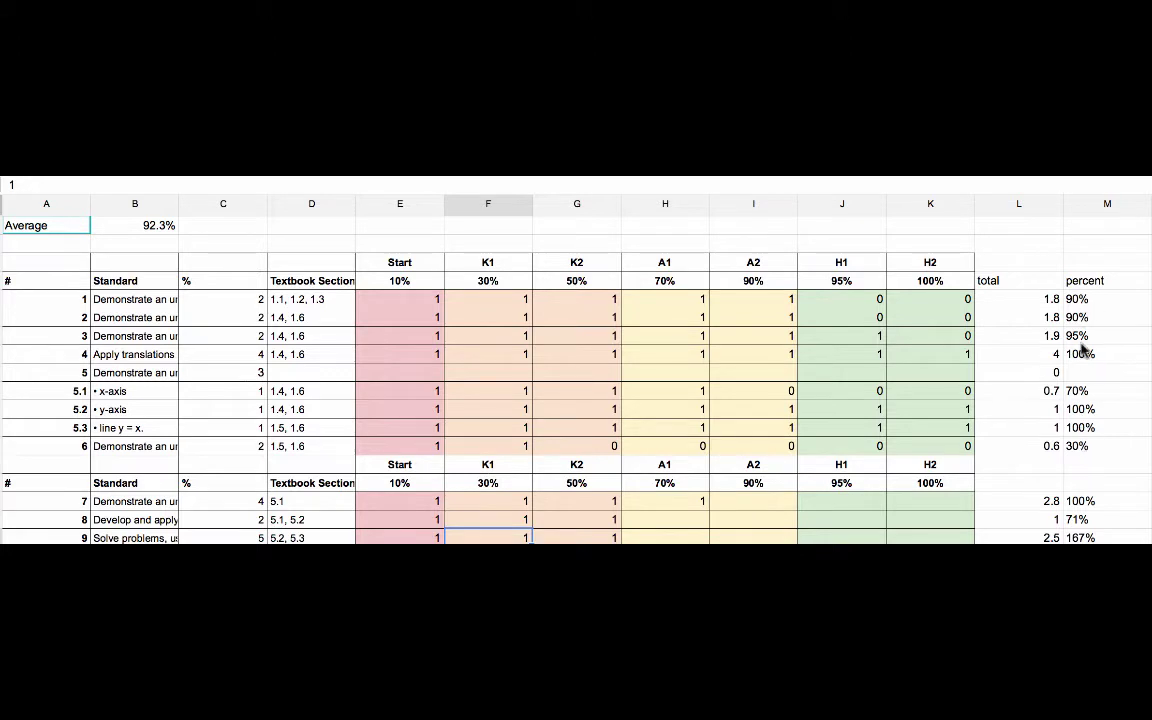
- Check standard 6's percentage and description and standard 8's percent formula, and clear the K2 (50%) mark for standard 9
click(1082, 448)
click(140, 449)
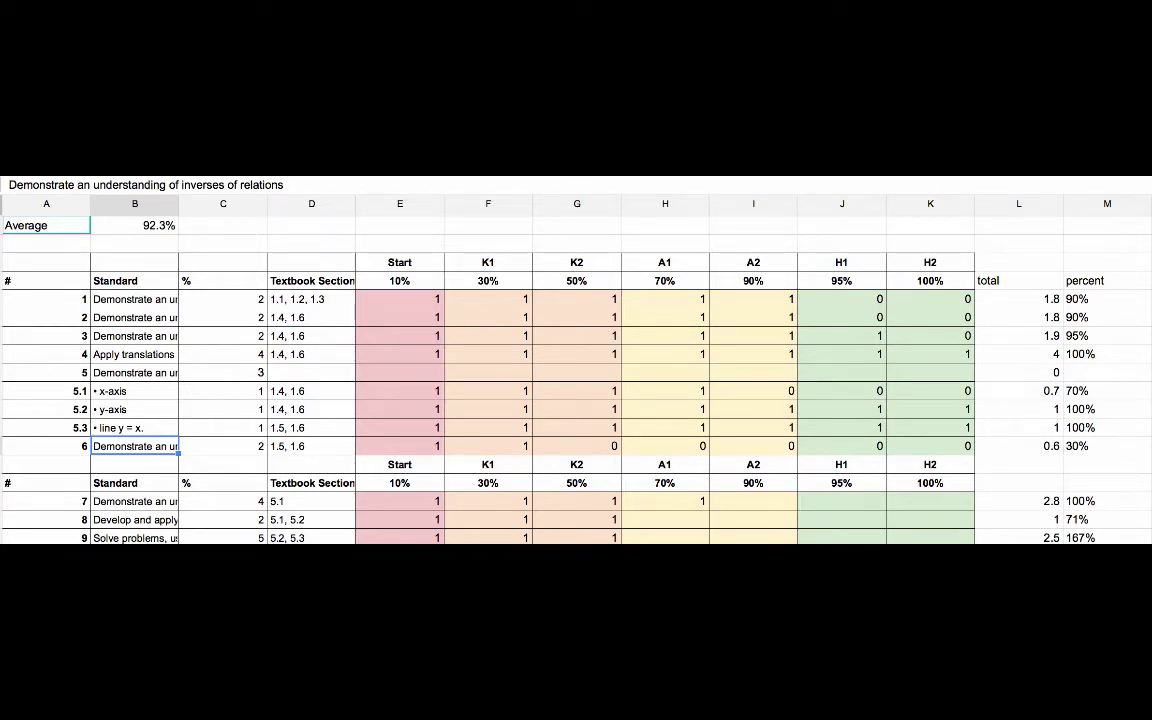
click(1083, 519)
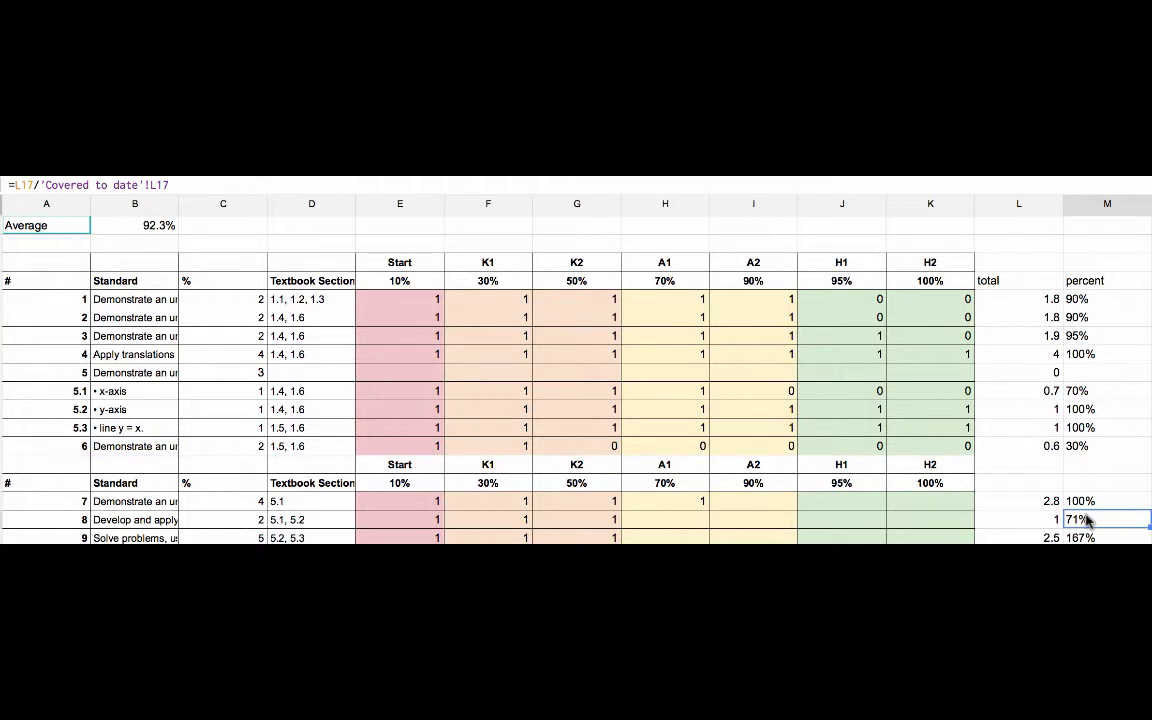
click(590, 537)
key(Delete)
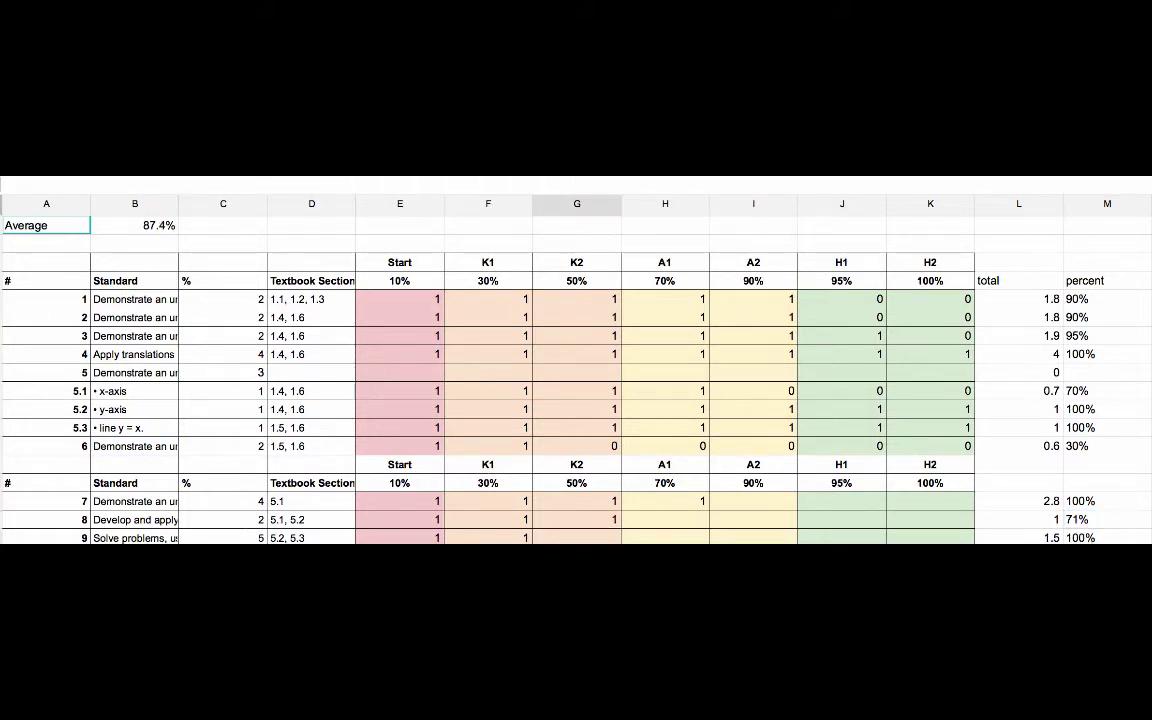
key(Left)
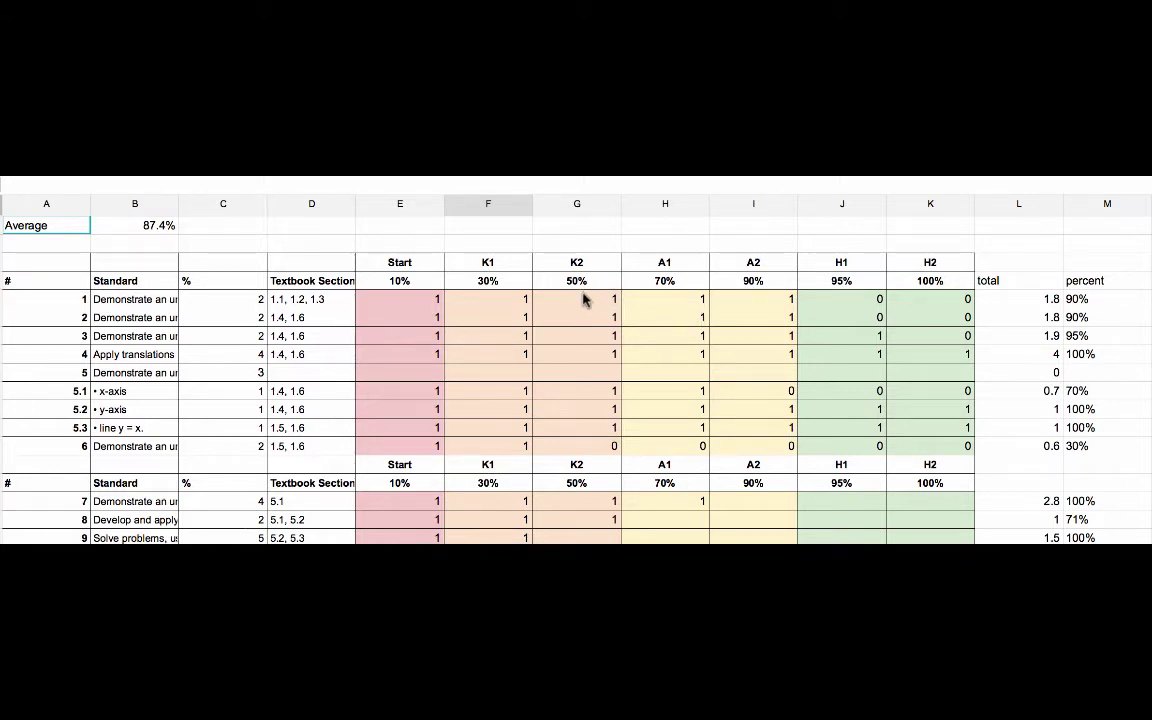
- Change standard 6's marks to 1 in the H1 (95%), A1 (70%) and K2 (50%) levels
click(845, 449)
text(1)
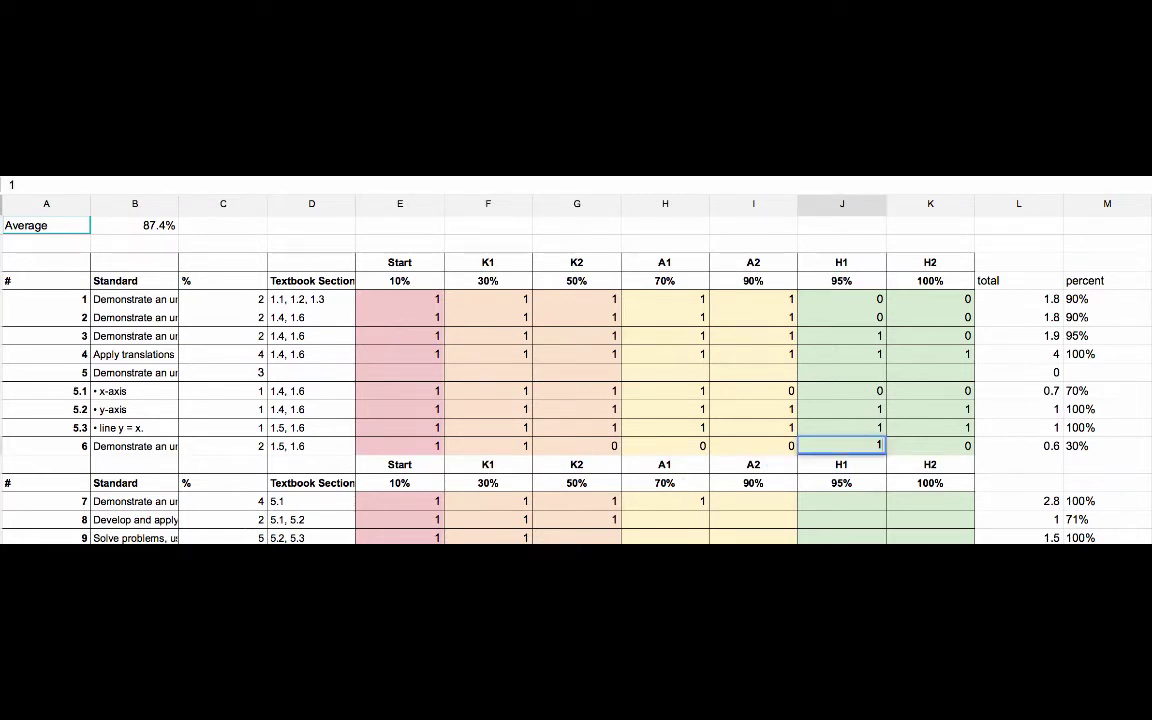
key(Left)
key(Left)
key(Left)
key(Right)
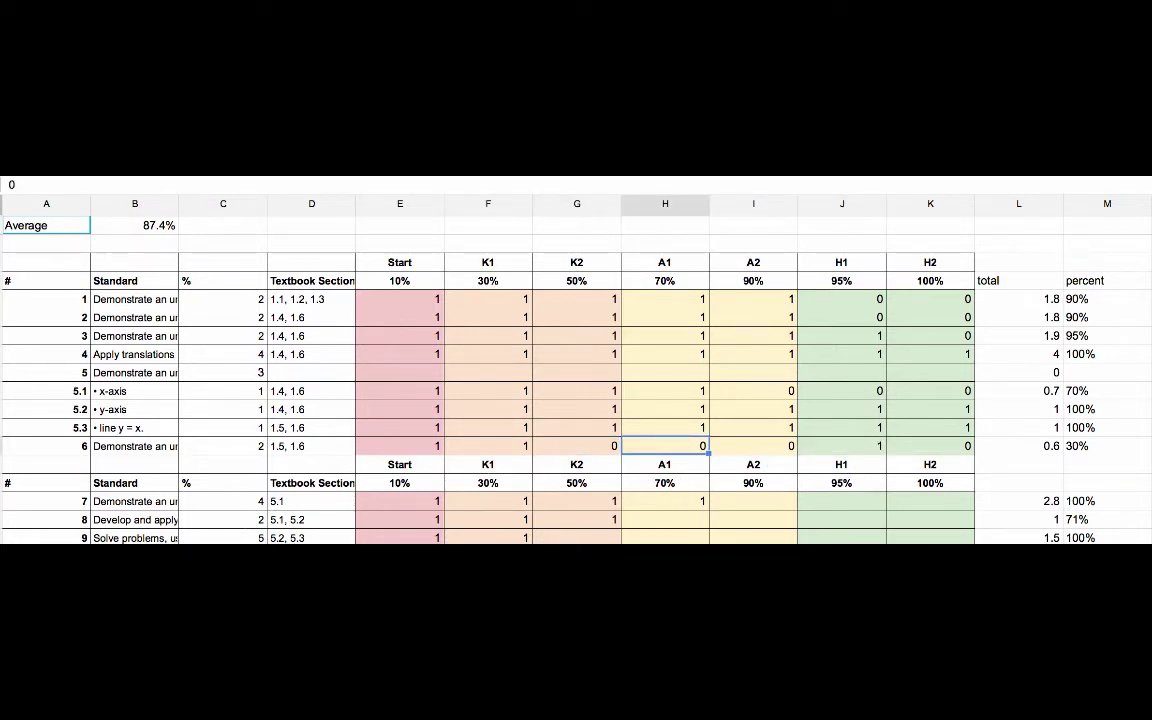
text(1)
click(577, 446)
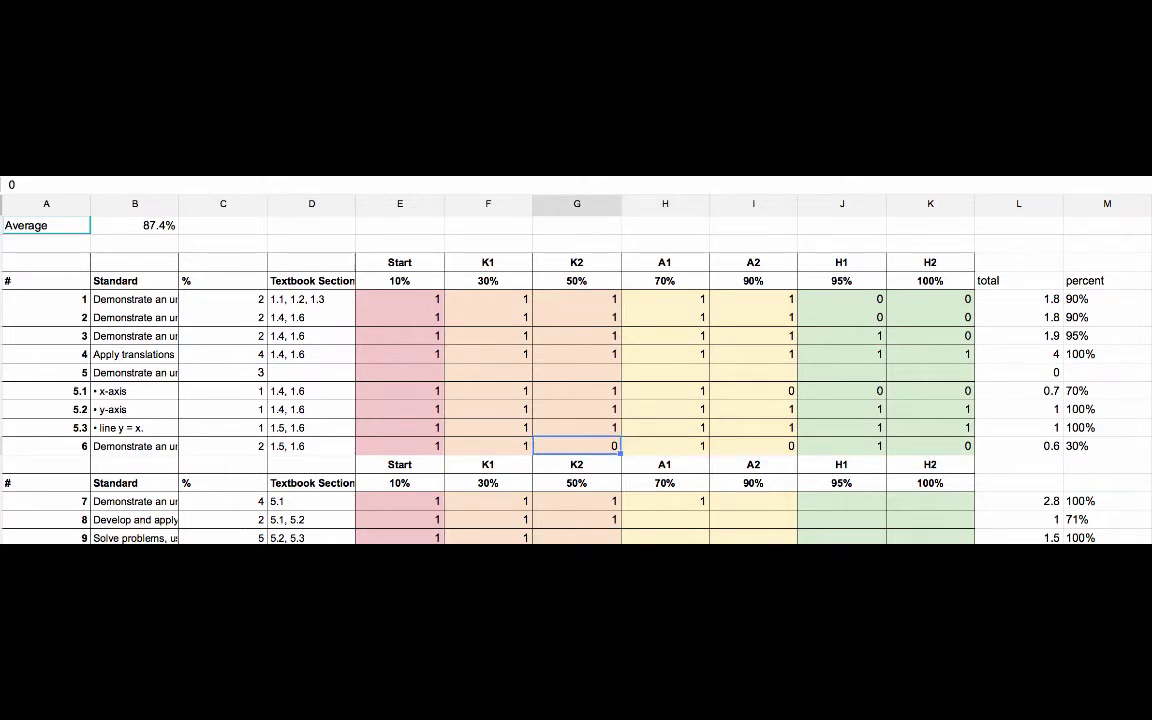
text(1)
key(Up)
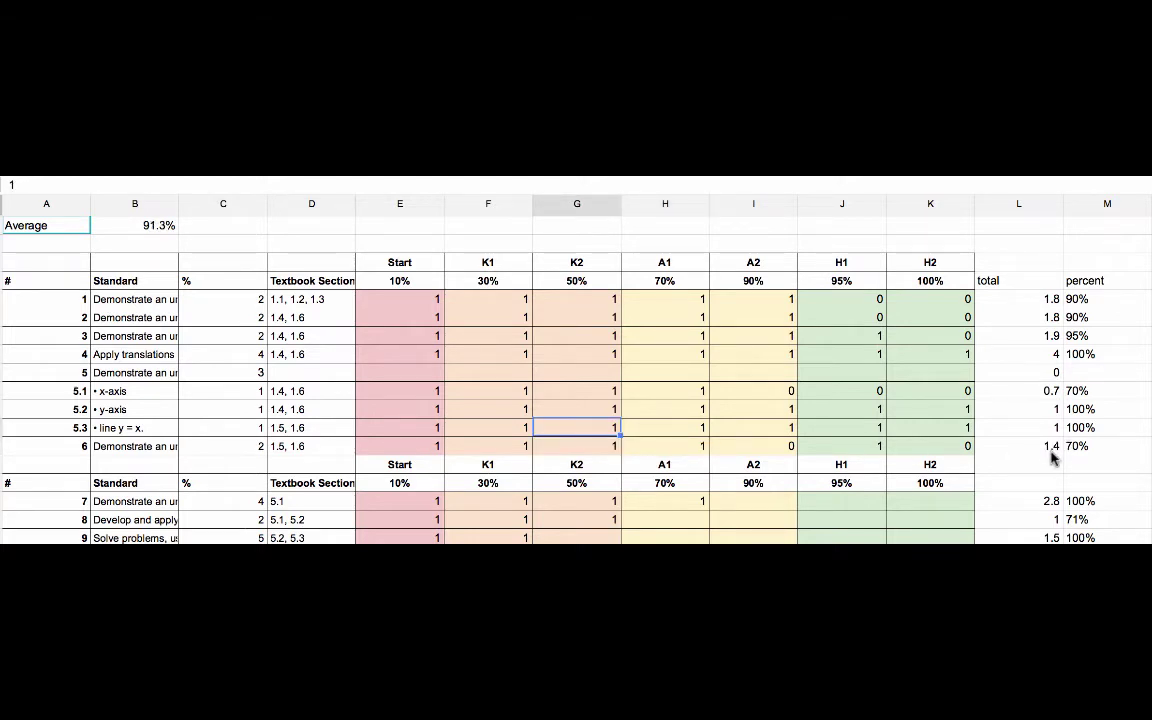